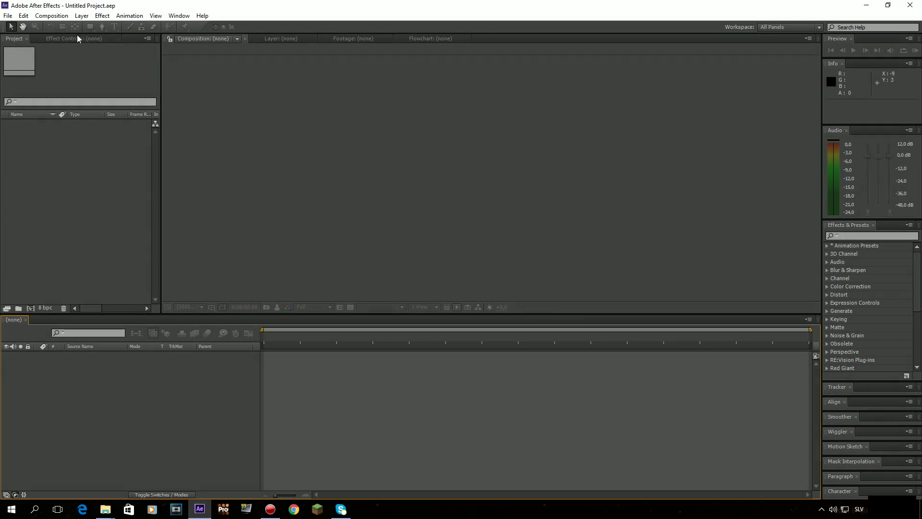
# Create a new 1920×1080, 59.94 fps composition, Comp 1.
pyautogui.click(51, 15)
pyautogui.click(62, 27)
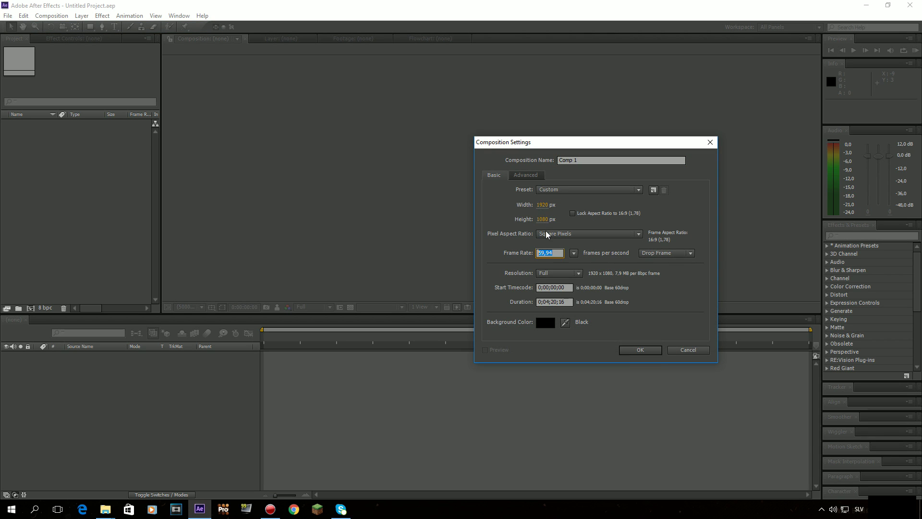
pyautogui.click(634, 353)
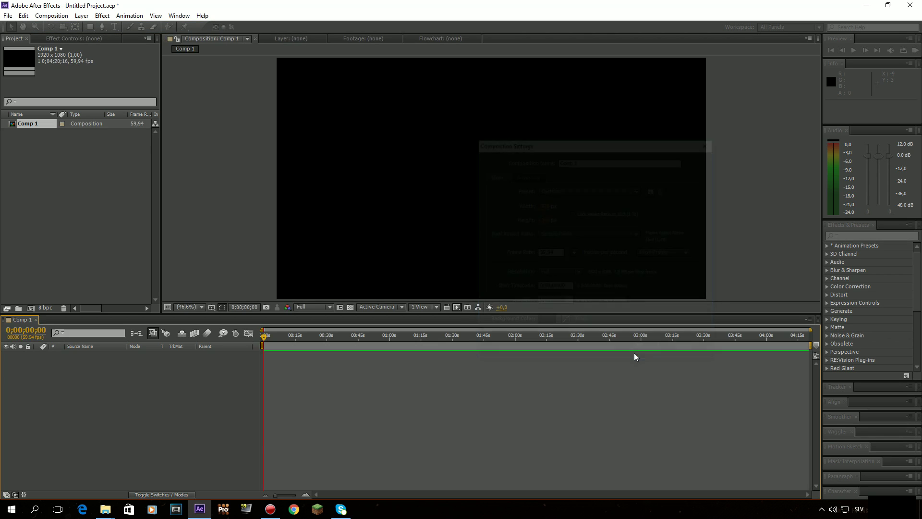
# Import New32CIN1FORAE.mp4 from the VIDEOS folder and add it to Comp 1 as a layer.
pyautogui.moveTo(105, 510)
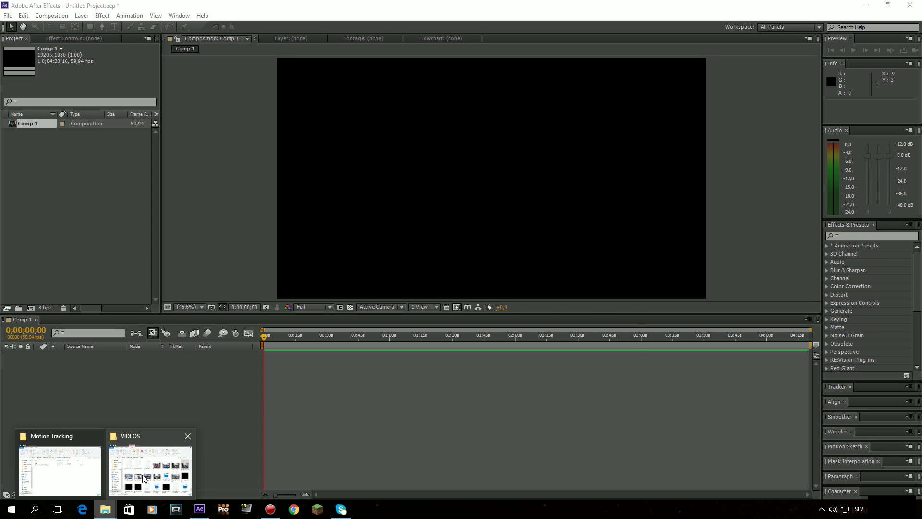
pyautogui.click(134, 478)
pyautogui.moveTo(597, 226); pyautogui.dragTo(78, 210)
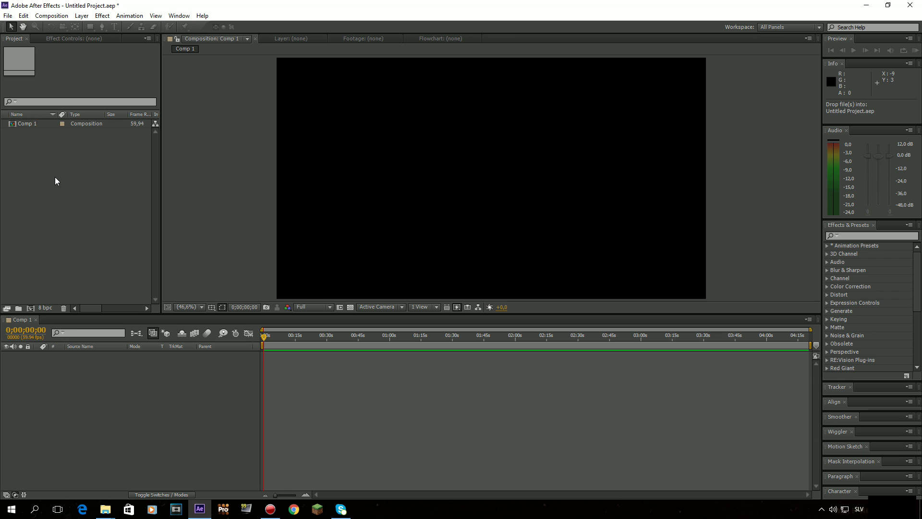
pyautogui.moveTo(23, 122); pyautogui.dragTo(97, 386)
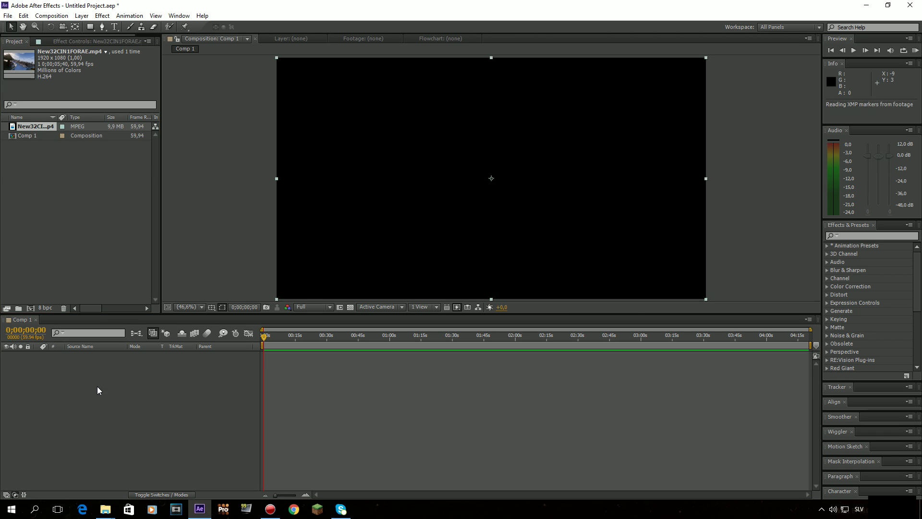
# Zoom the timeline in, scrub to about 3 seconds, and return to the clip's start.
pyautogui.click(305, 492)
pyautogui.click(305, 493)
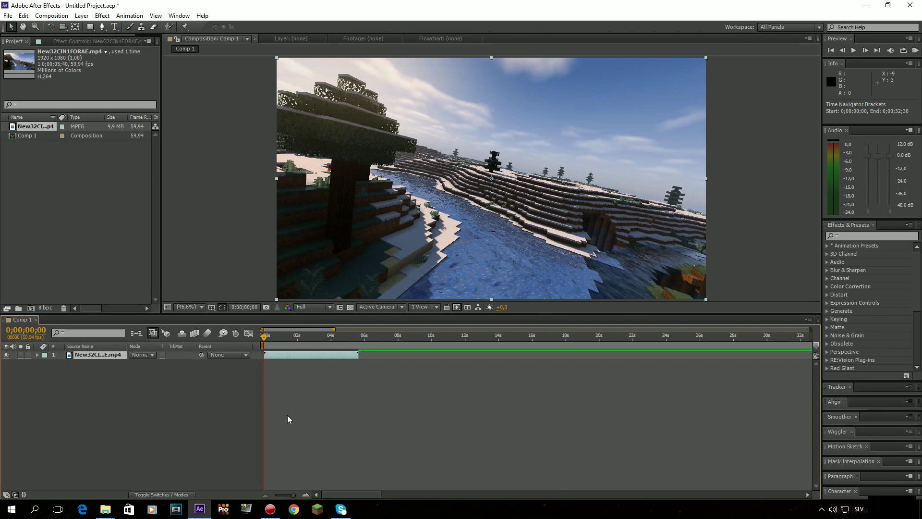
pyautogui.moveTo(265, 340); pyautogui.dragTo(328, 340)
pyautogui.press('Home')
pyautogui.rightClick(371, 258)
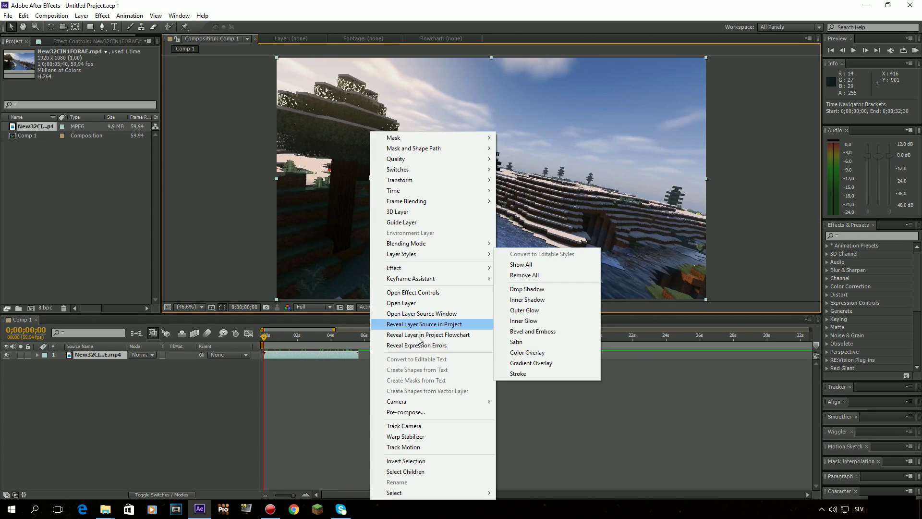
# Run Track Camera on the New32CIN1FORAE.mp4 footage layer to solve its 3D track points.
pyautogui.rightClick(336, 233)
pyautogui.rightClick(511, 269)
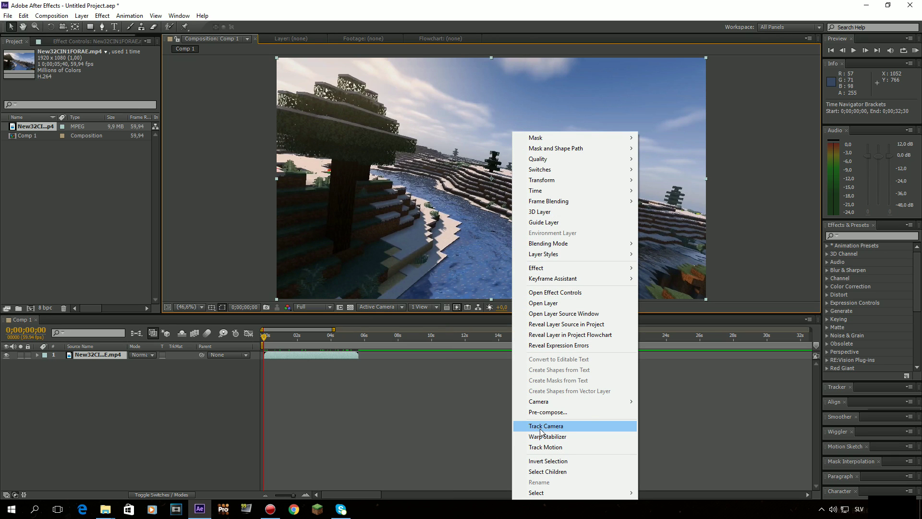
pyautogui.click(542, 426)
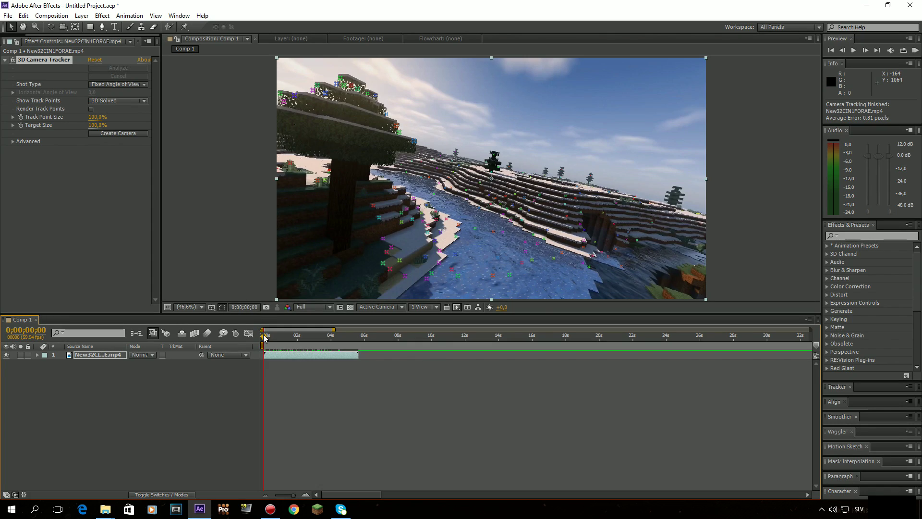
pyautogui.moveTo(264, 337)
pyautogui.mouseDown()
pyautogui.moveTo(319, 337)
pyautogui.moveTo(325, 349)
pyautogui.moveTo(263, 350)
pyautogui.mouseUp()
pyautogui.moveTo(263, 341)
pyautogui.mouseDown()
pyautogui.moveTo(320, 352)
pyautogui.moveTo(258, 354)
pyautogui.mouseUp()
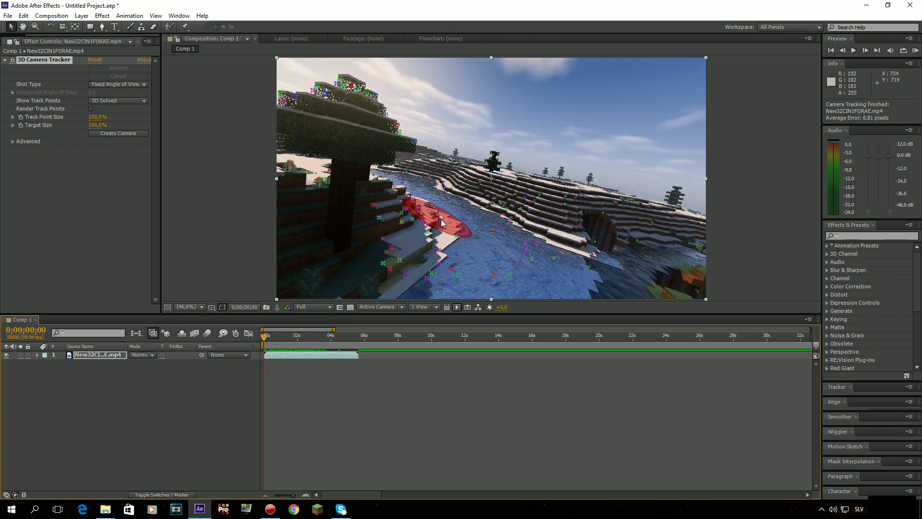
pyautogui.moveTo(266, 337); pyautogui.dragTo(290, 356)
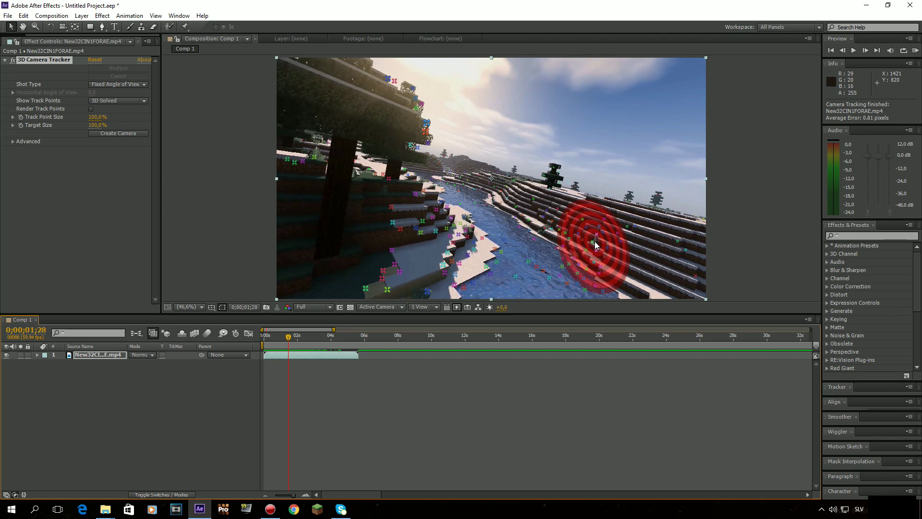
pyautogui.moveTo(289, 336); pyautogui.dragTo(252, 335)
pyautogui.press('space')
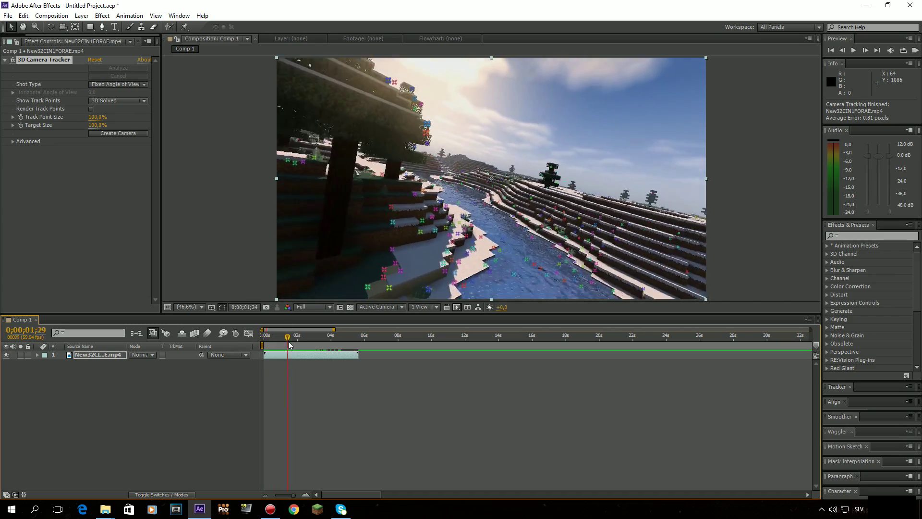
# Show the camera tracker's points around 2.5 seconds and pick the cluster on the slope beside the tree.
pyautogui.click(265, 356)
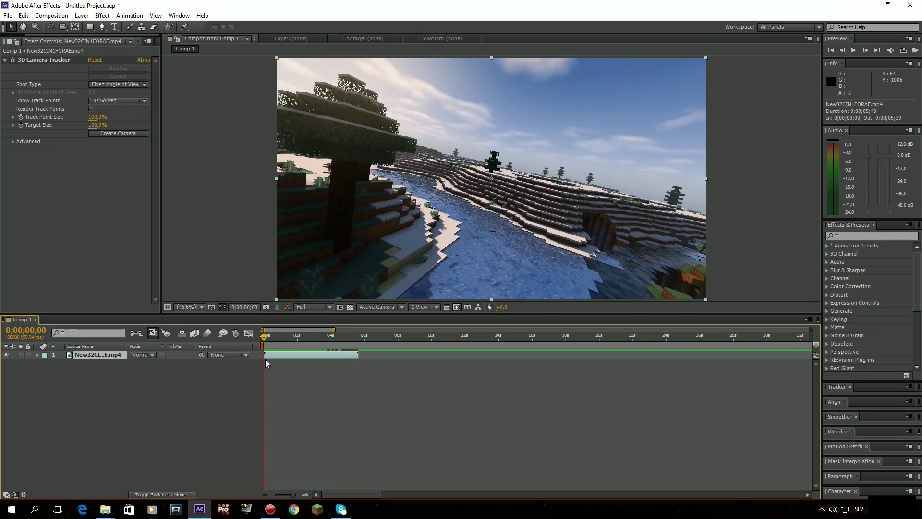
pyautogui.moveTo(261, 339); pyautogui.dragTo(311, 350)
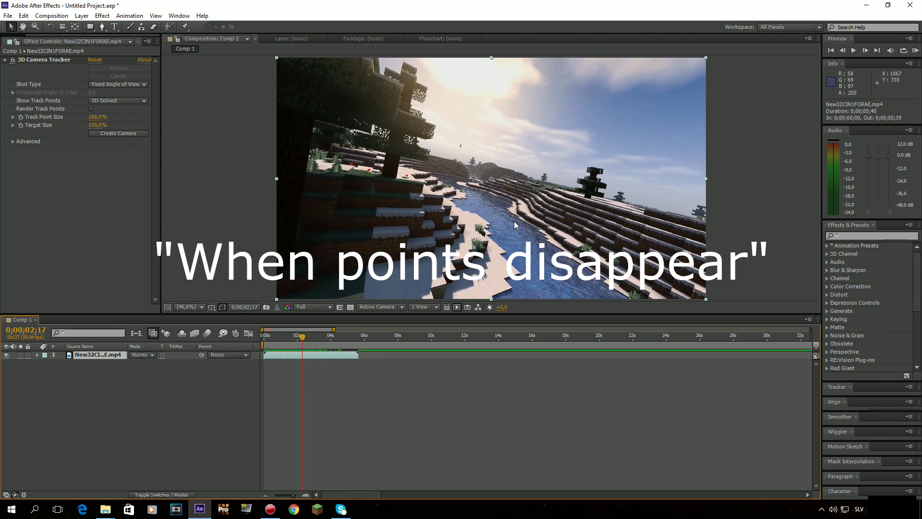
pyautogui.click(42, 61)
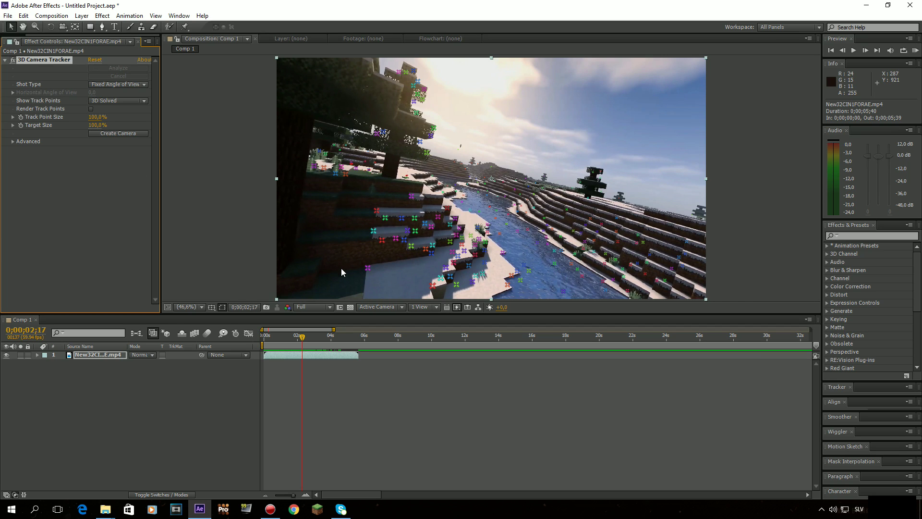
pyautogui.click(422, 420)
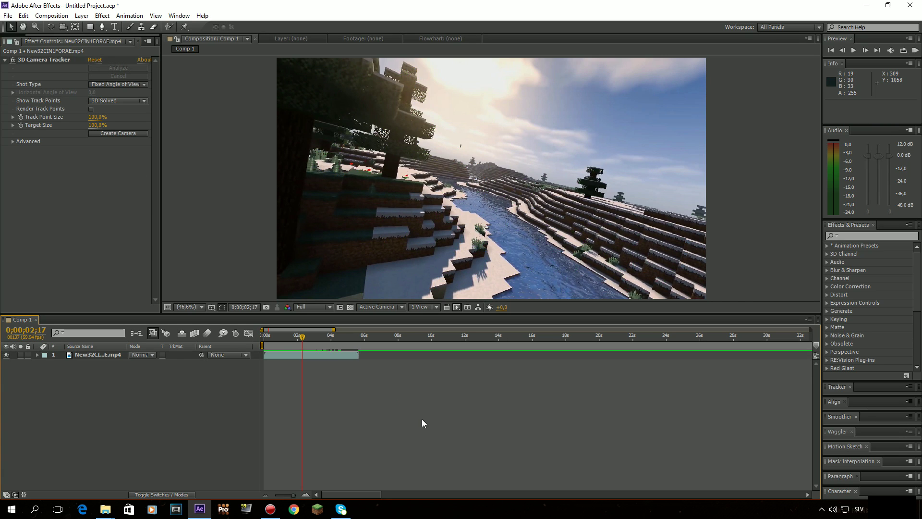
pyautogui.click(42, 62)
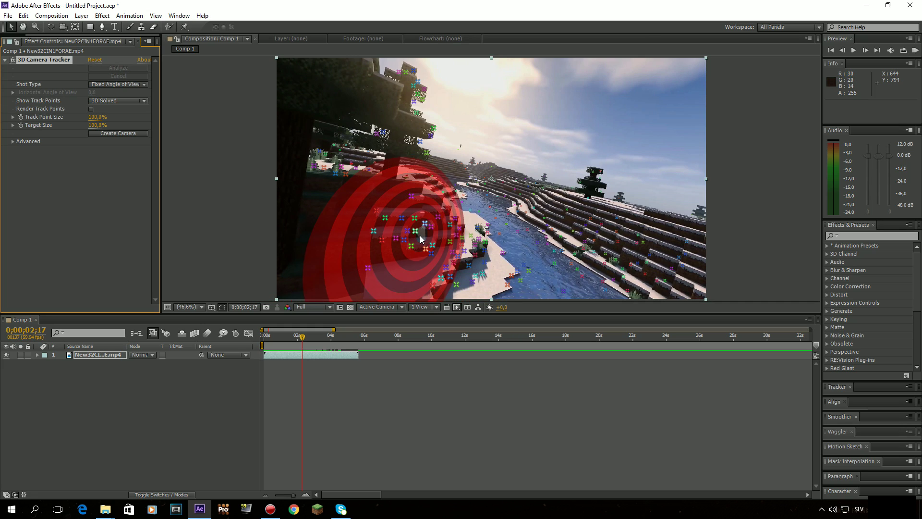
pyautogui.moveTo(263, 336); pyautogui.dragTo(312, 339)
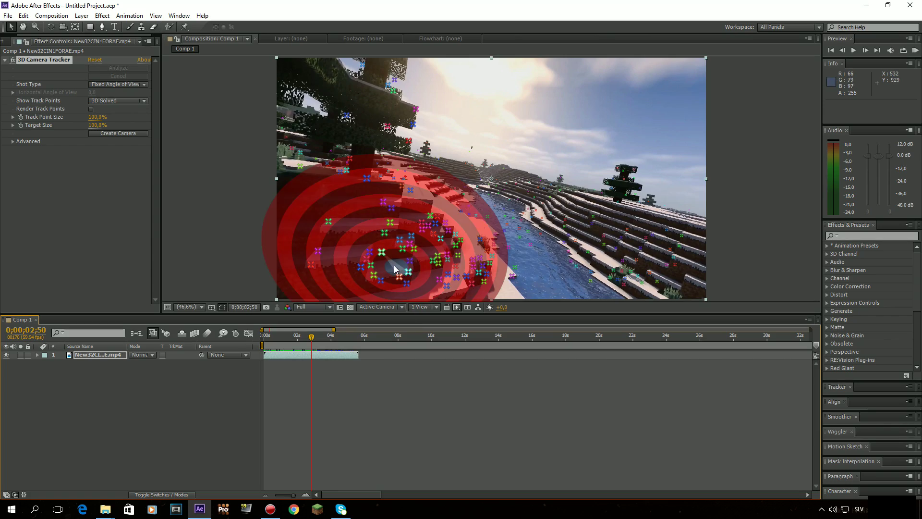
pyautogui.moveTo(315, 339); pyautogui.dragTo(284, 340)
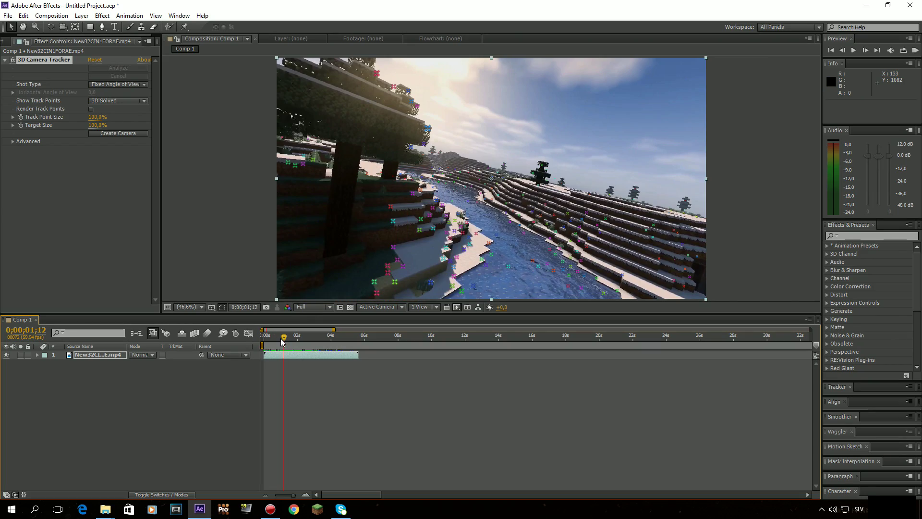
pyautogui.moveTo(282, 340); pyautogui.dragTo(299, 358)
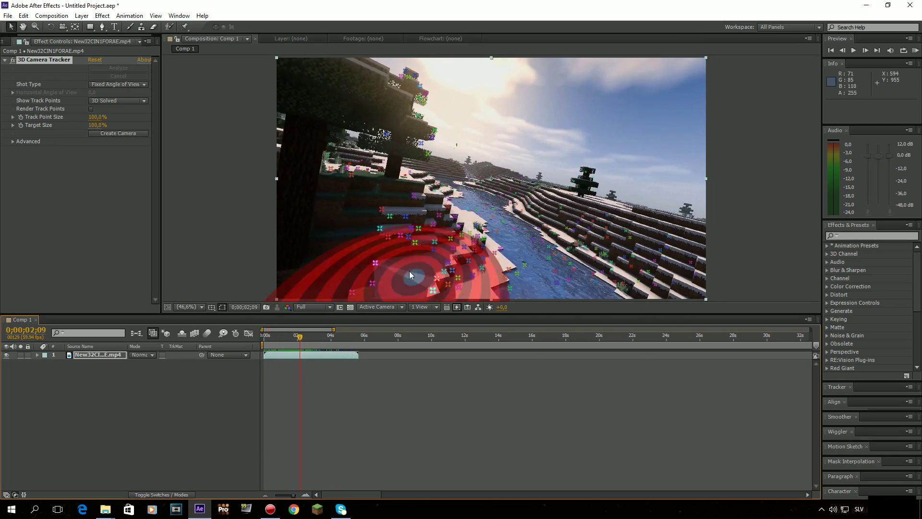
pyautogui.rightClick(424, 242)
# Create a text layer and tracker camera at the slope target, then preview that TEXT stays put.
pyautogui.click(459, 246)
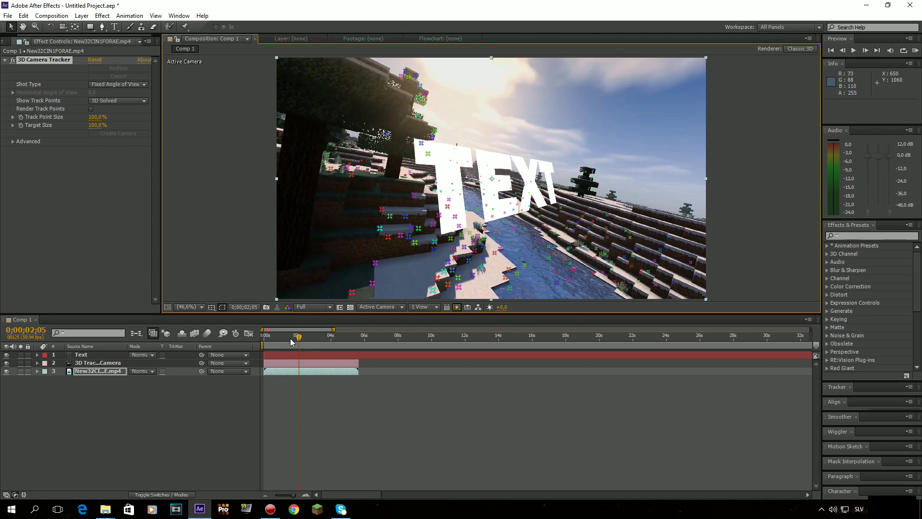
pyautogui.moveTo(290, 342); pyautogui.dragTo(278, 342)
pyautogui.click(99, 363)
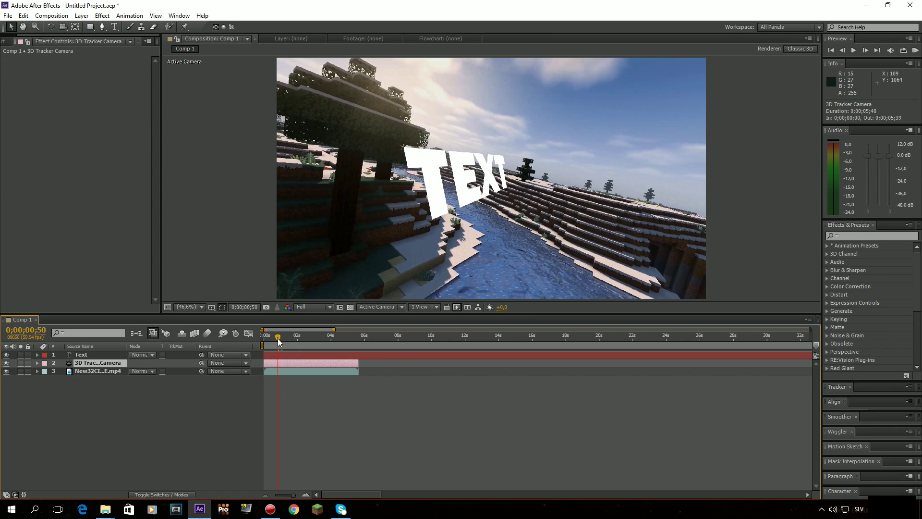
pyautogui.press('space')
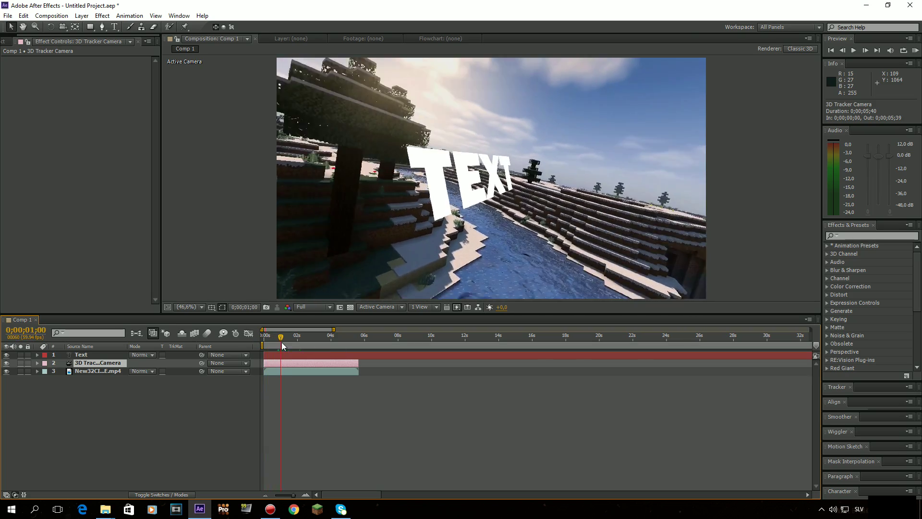
pyautogui.moveTo(315, 342); pyautogui.dragTo(275, 344)
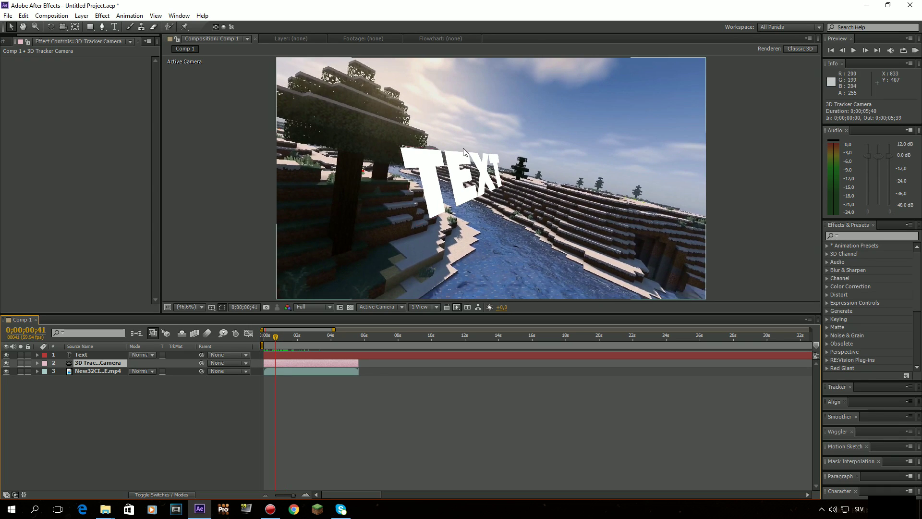
# Replace the word TEXT with LOL and scrub the clip to confirm it stays anchored.
pyautogui.click(114, 27)
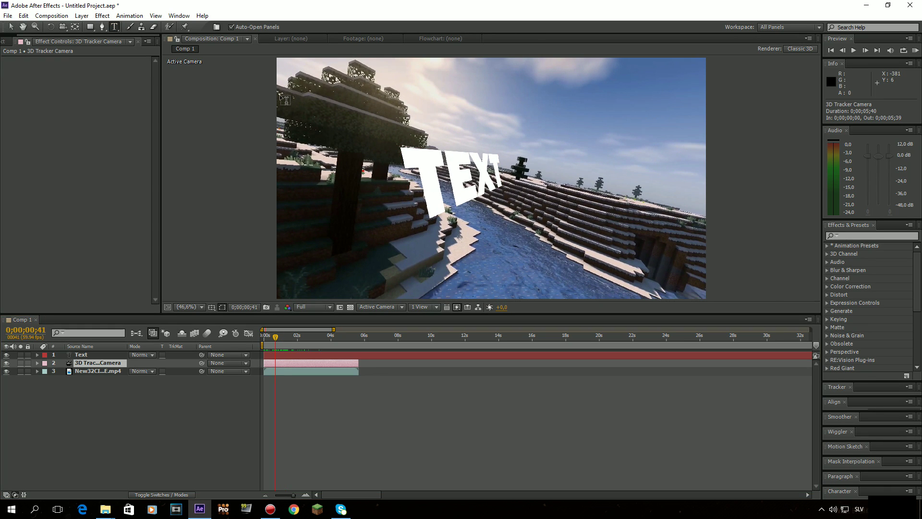
pyautogui.click(445, 166)
pyautogui.hotkey('ctrl', 'a')
pyautogui.write('L')
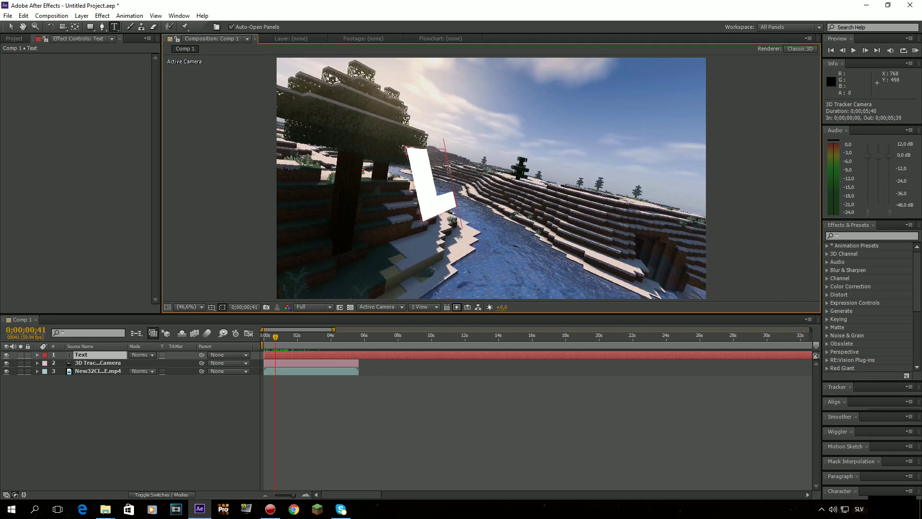
pyautogui.click(187, 418)
pyautogui.moveTo(276, 338)
pyautogui.mouseDown()
pyautogui.moveTo(263, 344)
pyautogui.moveTo(285, 343)
pyautogui.moveTo(263, 344)
pyautogui.mouseUp()
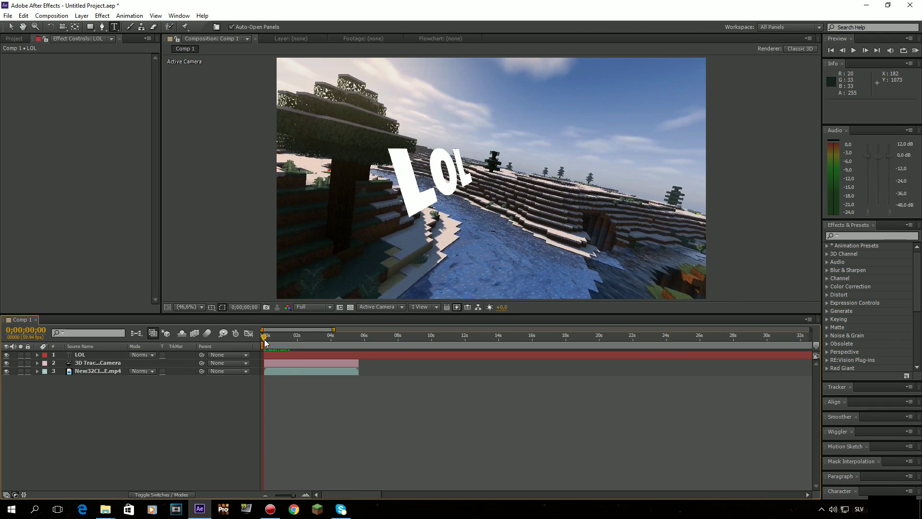
pyautogui.moveTo(264, 341)
pyautogui.mouseDown()
pyautogui.moveTo(310, 343)
pyautogui.moveTo(268, 345)
pyautogui.mouseUp()
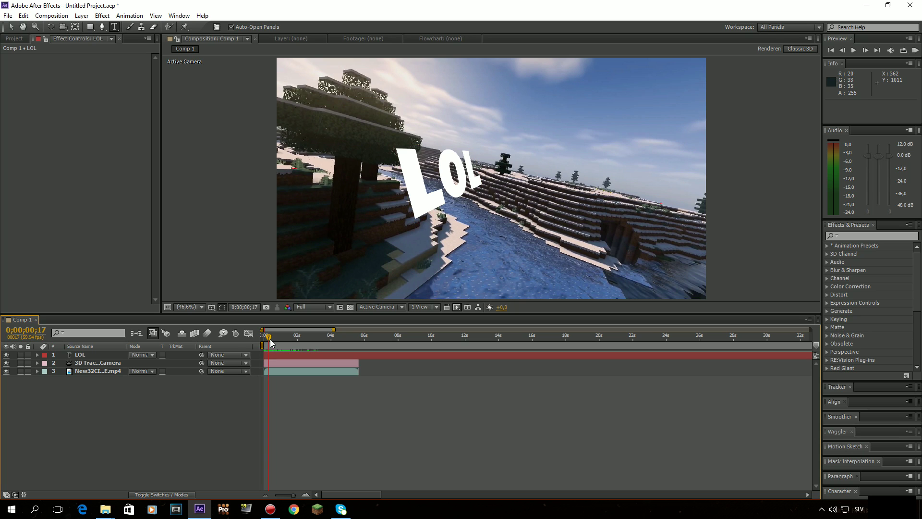
pyautogui.moveTo(270, 342); pyautogui.dragTo(276, 342)
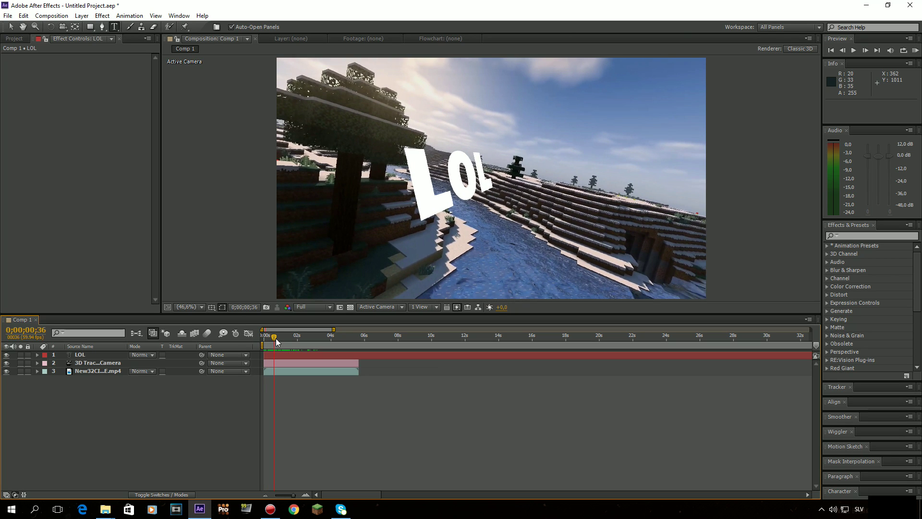
# Set the LOL layer's Position X to 807.2 and Z to -466.1, then scrub to check.
pyautogui.click(81, 358)
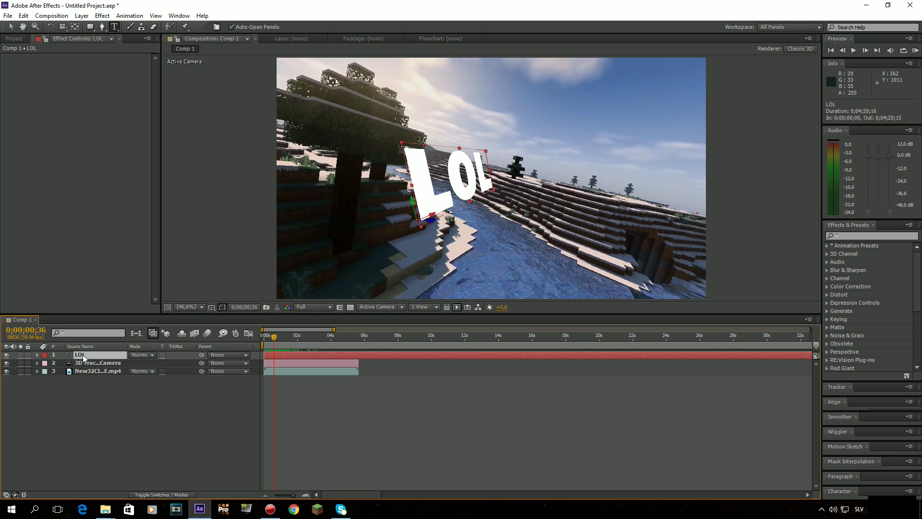
pyautogui.press('p')
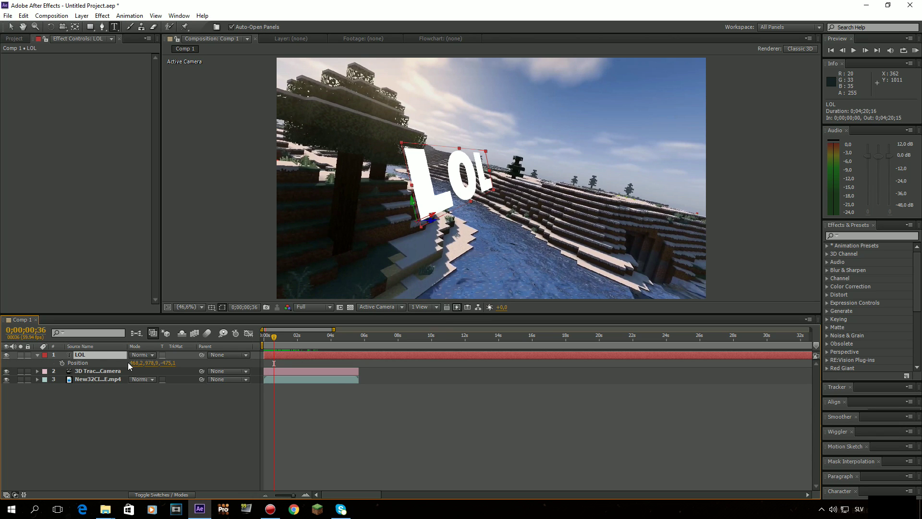
pyautogui.moveTo(192, 362); pyautogui.dragTo(293, 361)
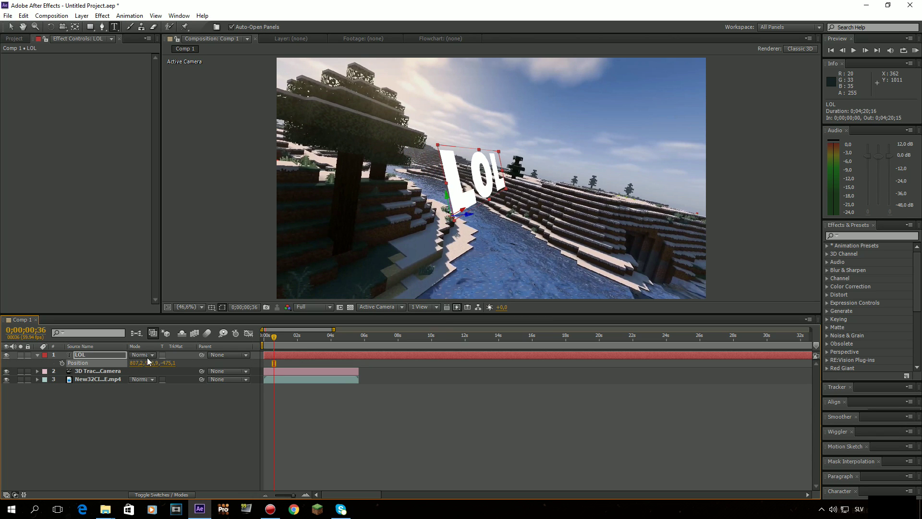
pyautogui.moveTo(189, 362); pyautogui.dragTo(191, 361)
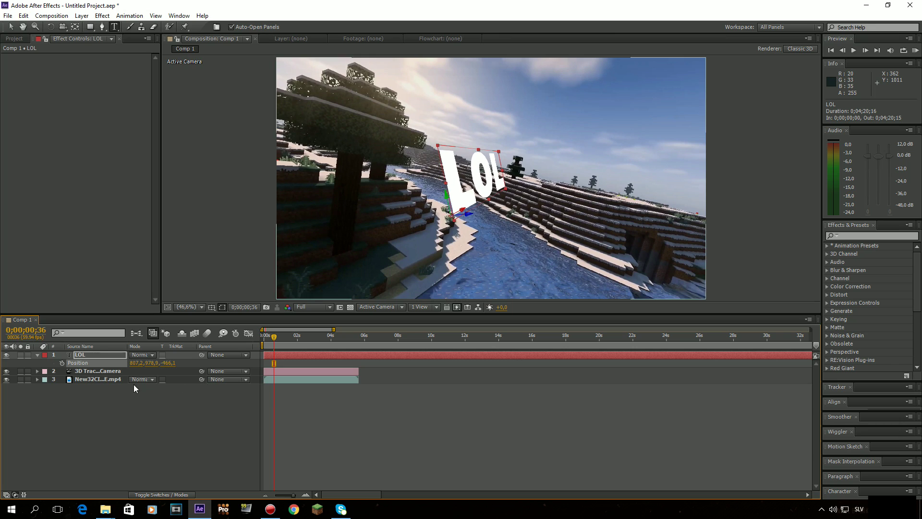
pyautogui.moveTo(275, 341); pyautogui.dragTo(251, 355)
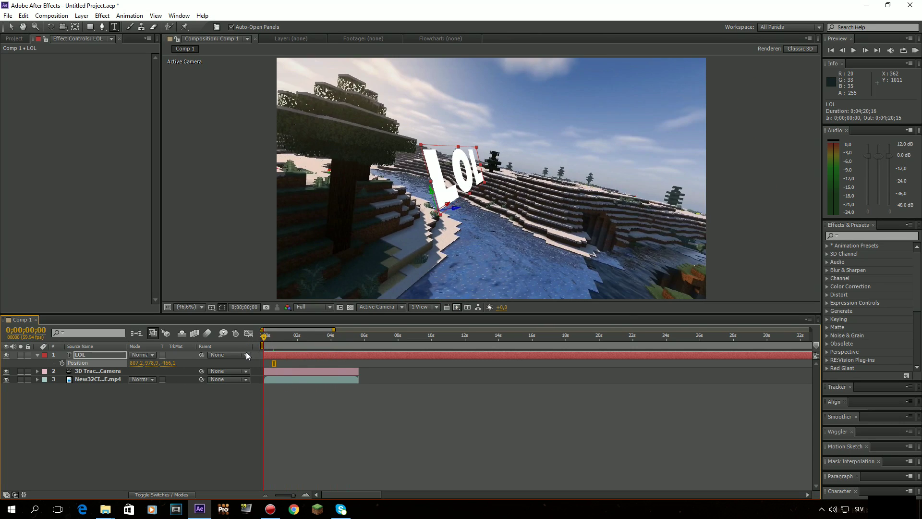
pyautogui.click(99, 355)
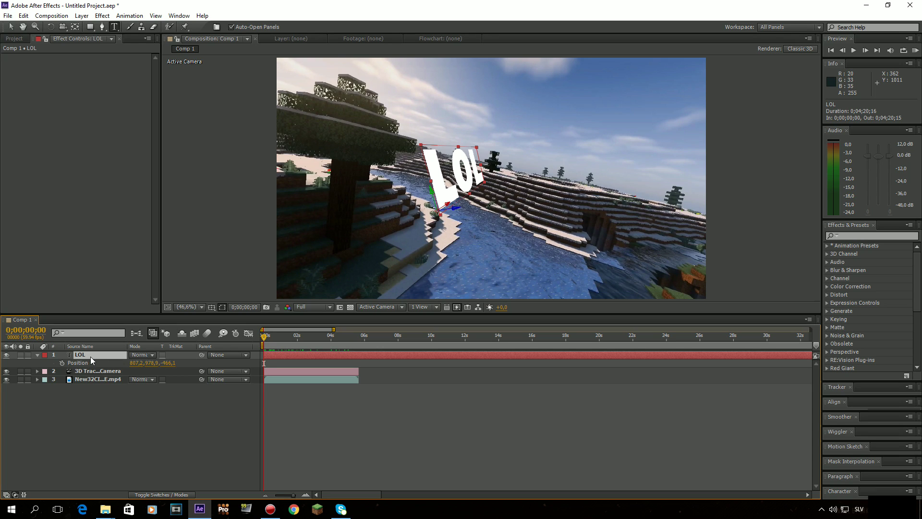
# Set the LOL layer's Orientation to about 3.8°, 358.8°, 3.5° so it stands upright facing the camera.
pyautogui.press('r')
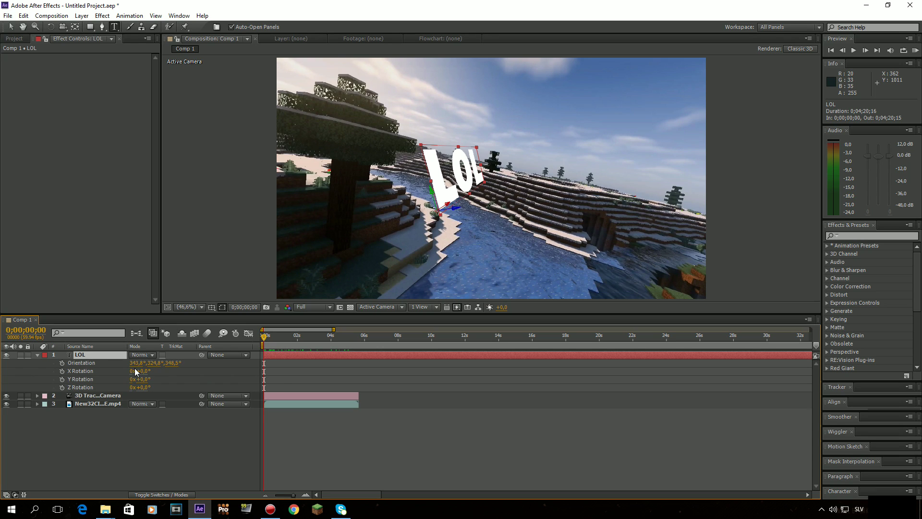
pyautogui.moveTo(133, 363); pyautogui.dragTo(143, 360)
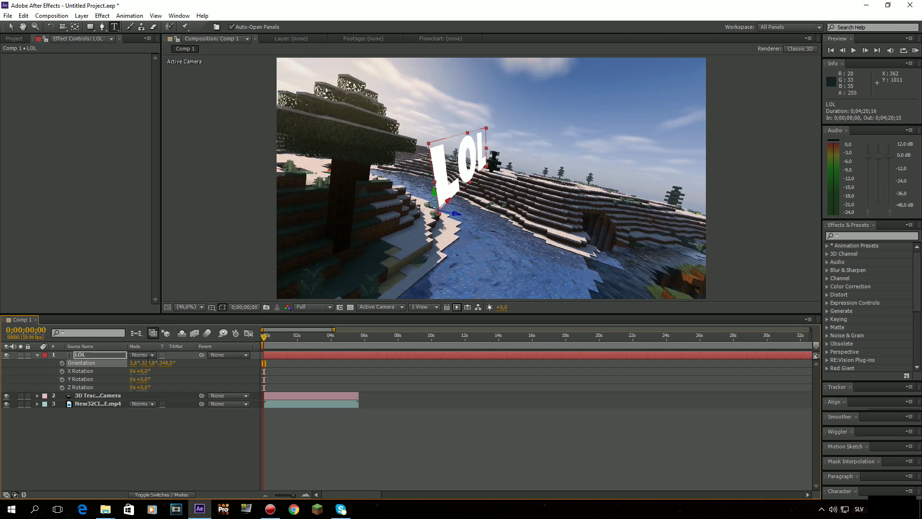
pyautogui.click(170, 374)
pyautogui.moveTo(152, 362); pyautogui.dragTo(315, 389)
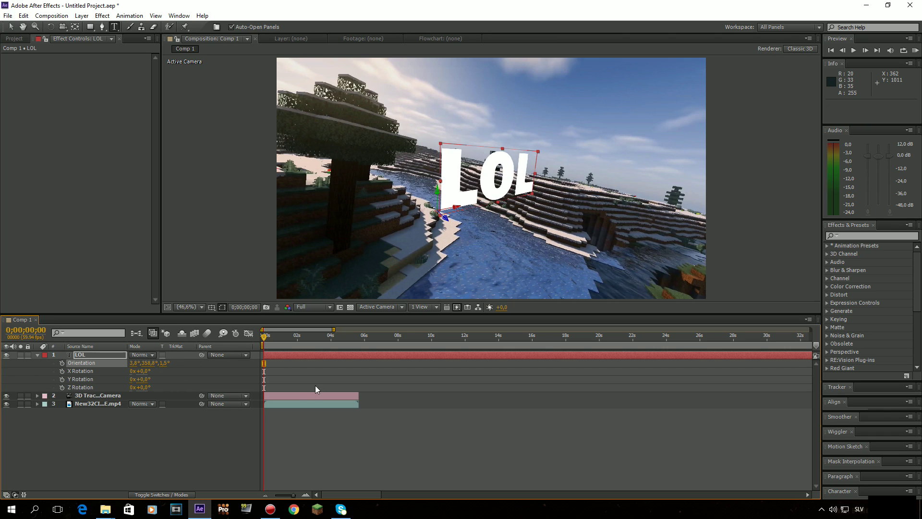
pyautogui.moveTo(265, 338)
pyautogui.mouseDown()
pyautogui.moveTo(349, 337)
pyautogui.moveTo(323, 347)
pyautogui.moveTo(259, 342)
pyautogui.mouseUp()
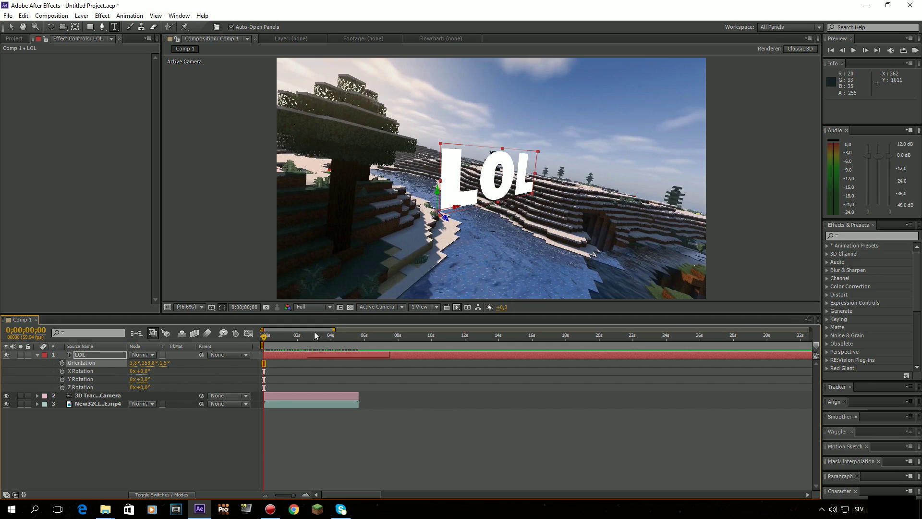
# Preview the clip and scrub the first seconds to check the LOL text holds its place.
pyautogui.press('v')
pyautogui.press('space')
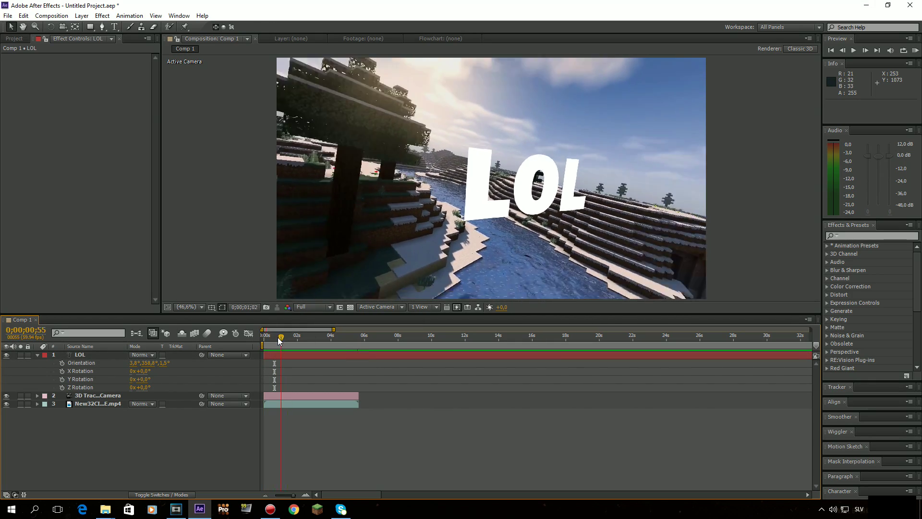
pyautogui.click(265, 344)
pyautogui.moveTo(265, 344)
pyautogui.mouseDown()
pyautogui.moveTo(296, 347)
pyautogui.moveTo(266, 348)
pyautogui.moveTo(282, 352)
pyautogui.moveTo(273, 353)
pyautogui.mouseUp()
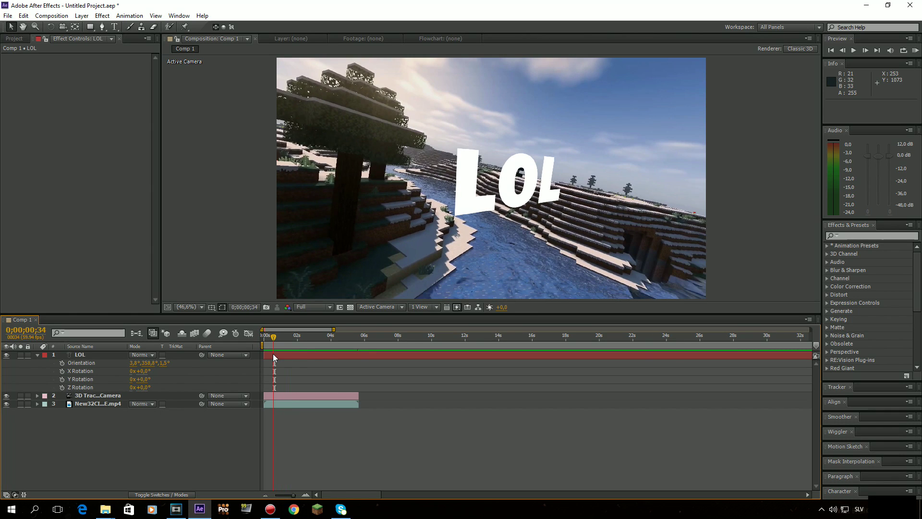
pyautogui.click(487, 207)
pyautogui.moveTo(273, 339)
pyautogui.mouseDown()
pyautogui.moveTo(313, 339)
pyautogui.moveTo(267, 340)
pyautogui.mouseUp()
# Search Effects & Presets for 'element' and show the whole clip length in the timeline.
pyautogui.click(849, 234)
pyautogui.write('element')
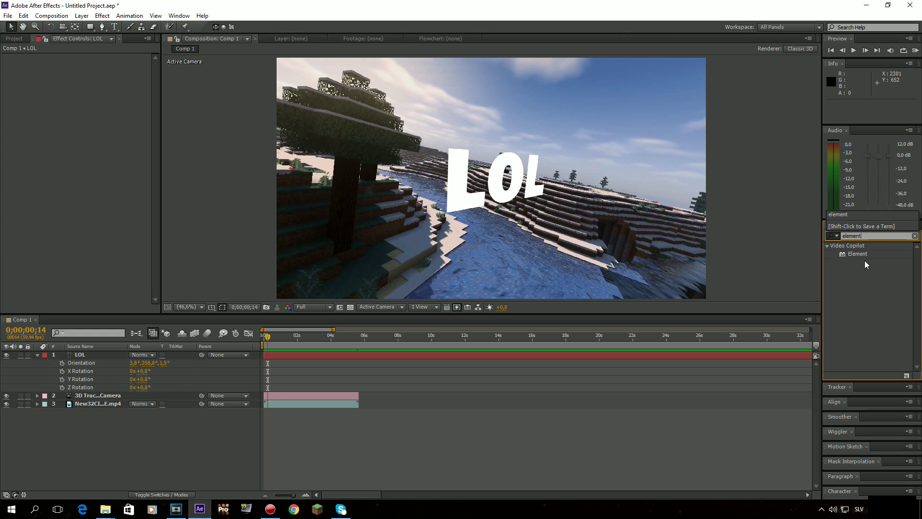
pyautogui.press('Return')
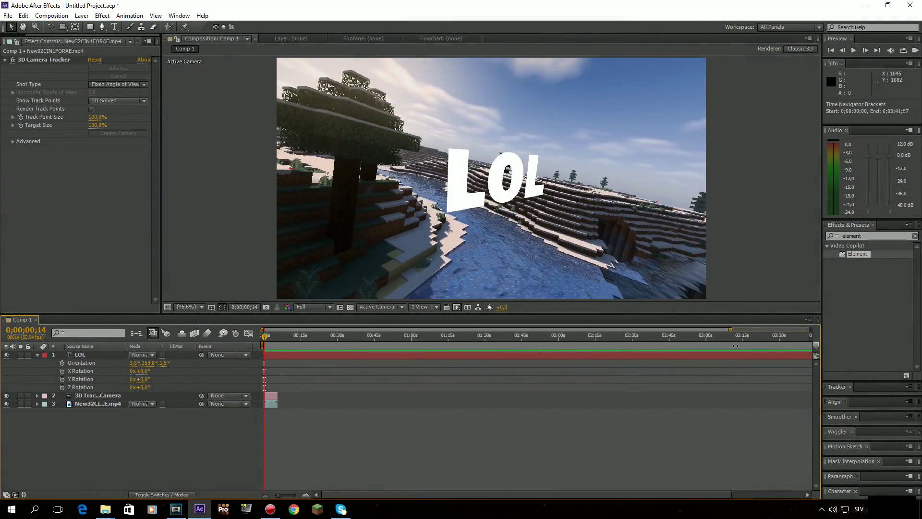
pyautogui.moveTo(735, 345); pyautogui.dragTo(276, 356)
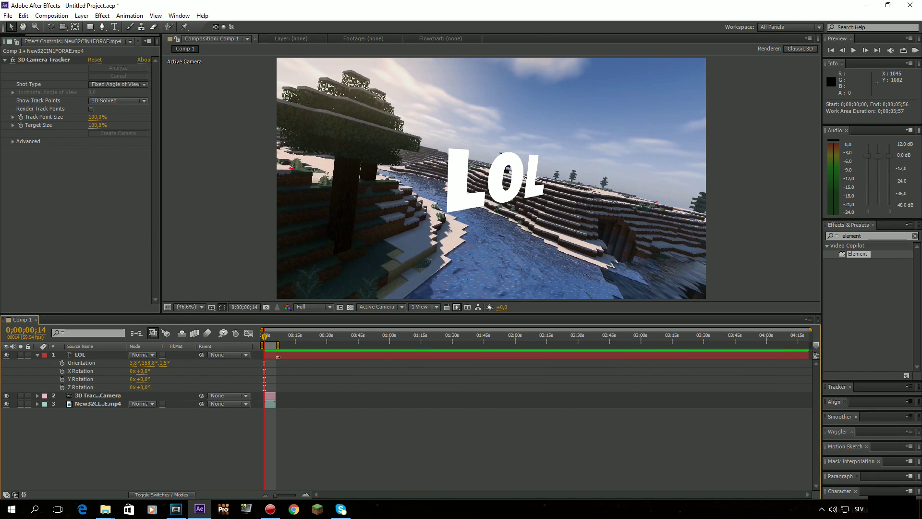
# Zoom the timeline in and end the work area at 0;00;05;39.
pyautogui.click(288, 474)
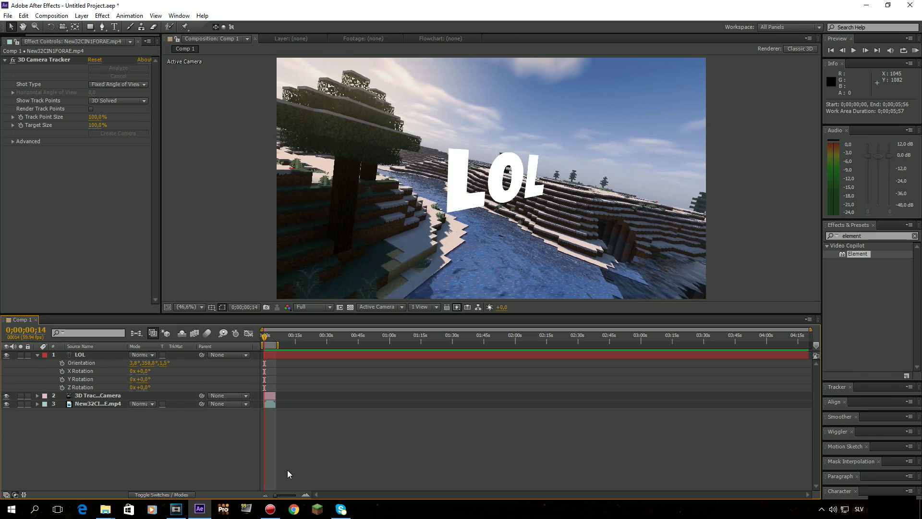
pyautogui.click(304, 495)
pyautogui.click(304, 495)
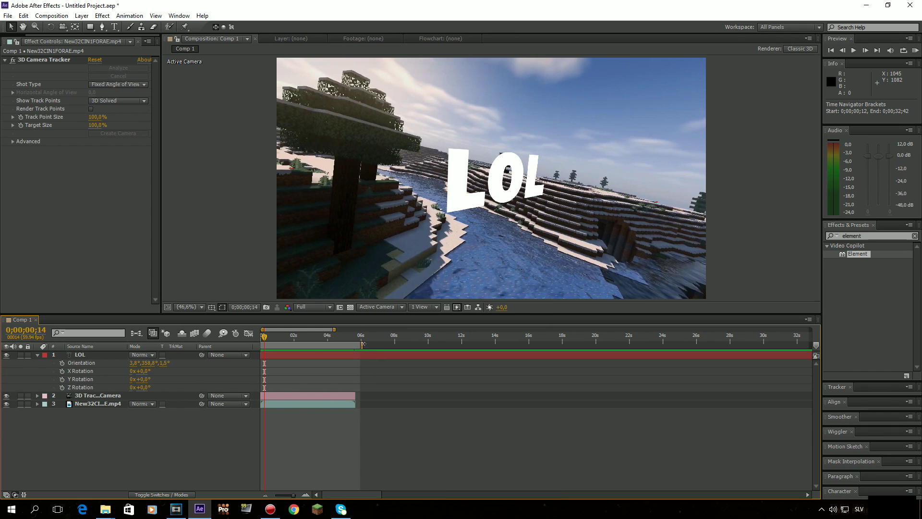
pyautogui.moveTo(363, 344); pyautogui.dragTo(357, 346)
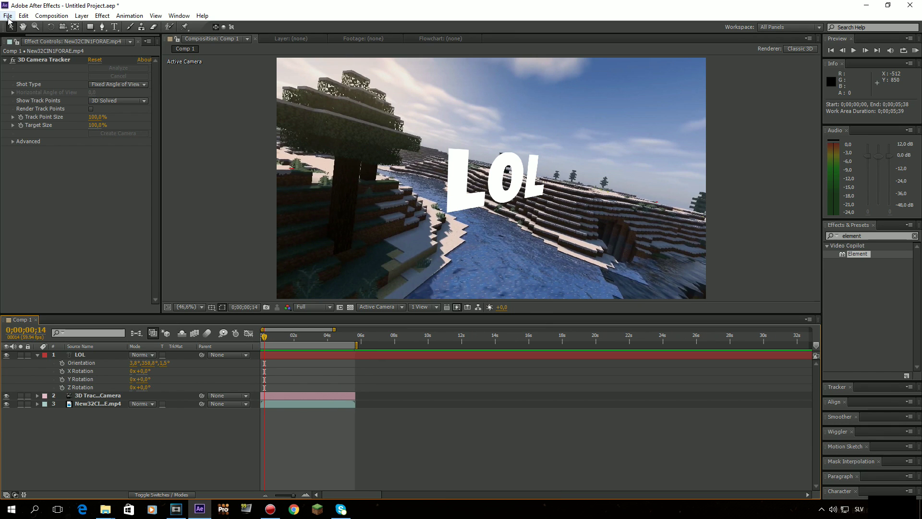
# Add Comp 1 to the Render Queue with render settings at 30 fps.
pyautogui.click(43, 18)
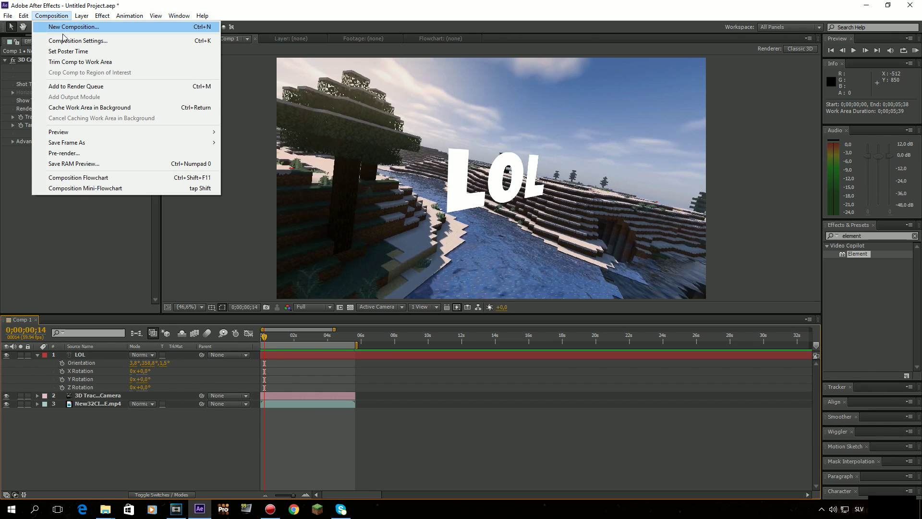
pyautogui.click(72, 88)
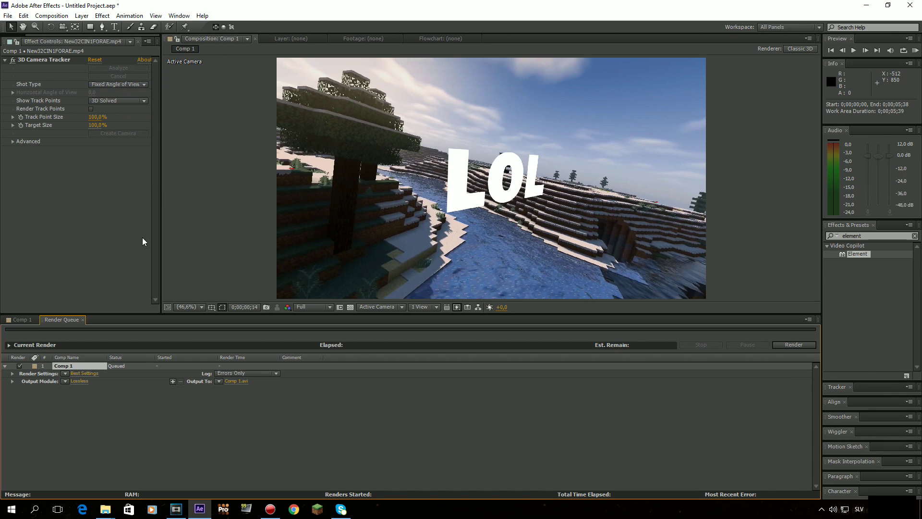
pyautogui.click(84, 374)
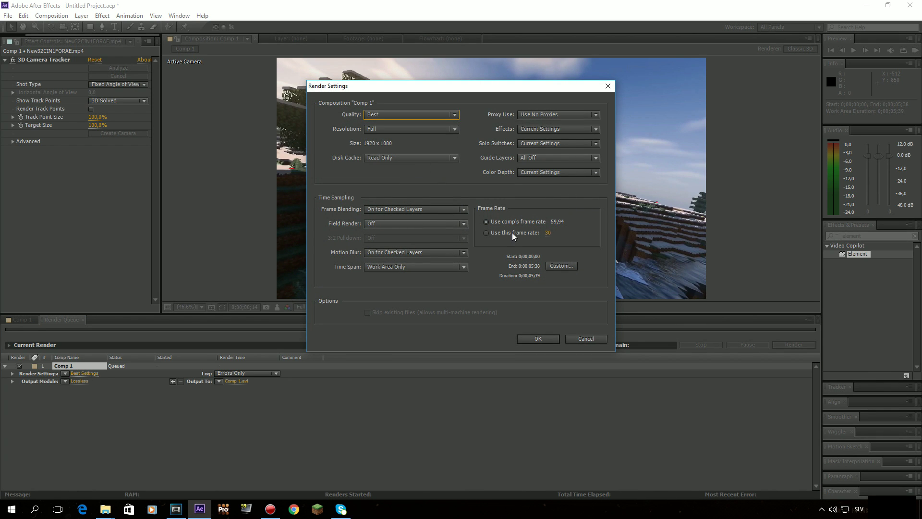
pyautogui.click(537, 339)
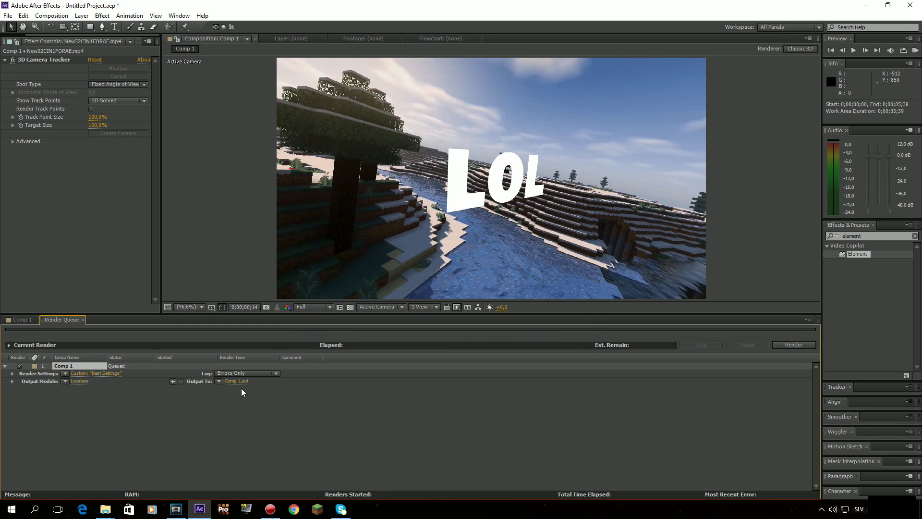
# Set the output module format to H.264.
pyautogui.click(78, 381)
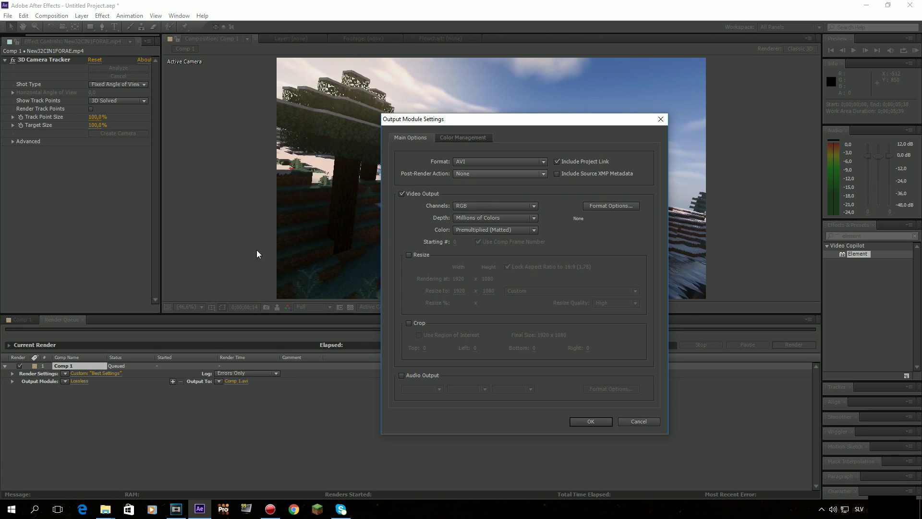
pyautogui.click(488, 165)
pyautogui.click(476, 183)
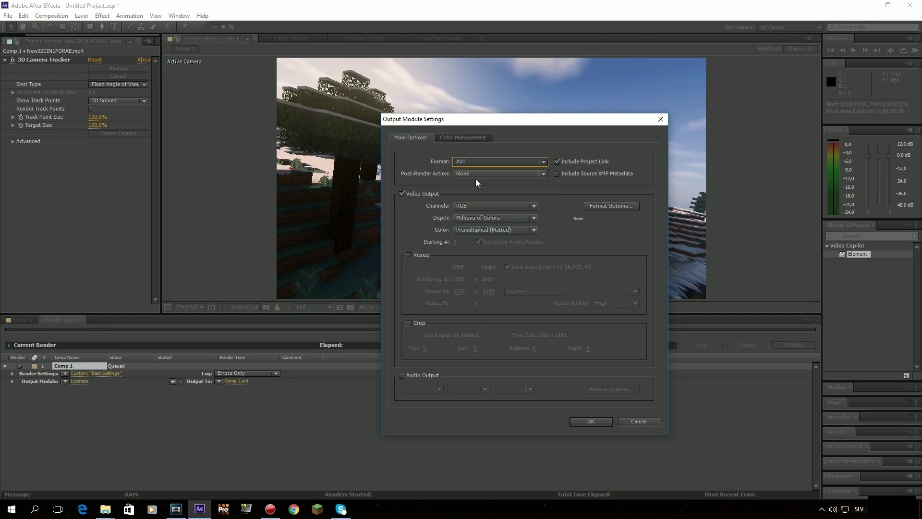
pyautogui.scroll(-4, 478, 165)
pyautogui.click(569, 424)
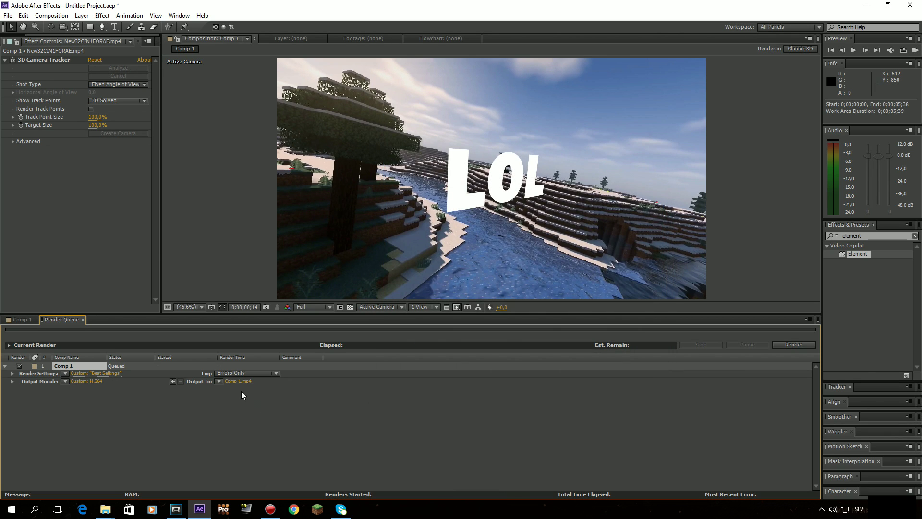
# Set the output file to Comp 1.mp4 on the Desktop.
pyautogui.click(240, 381)
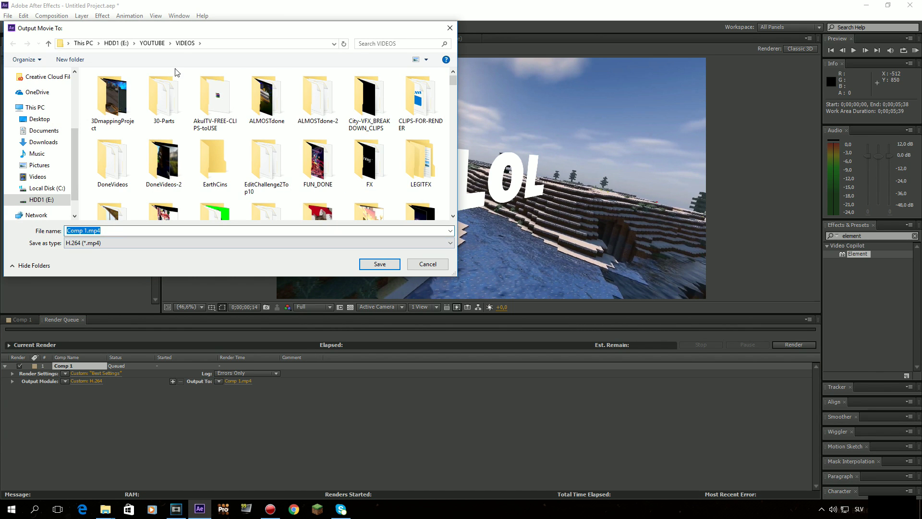
pyautogui.scroll(-5, 78, 148)
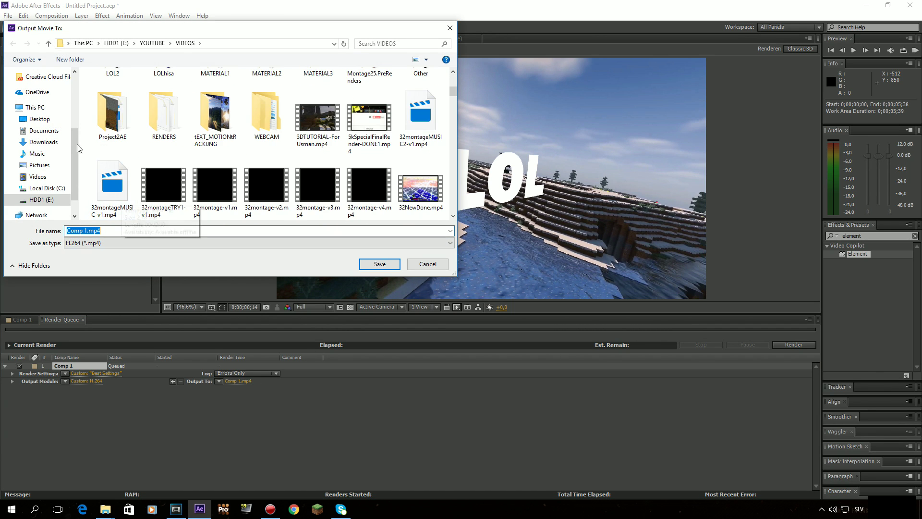
pyautogui.click(40, 118)
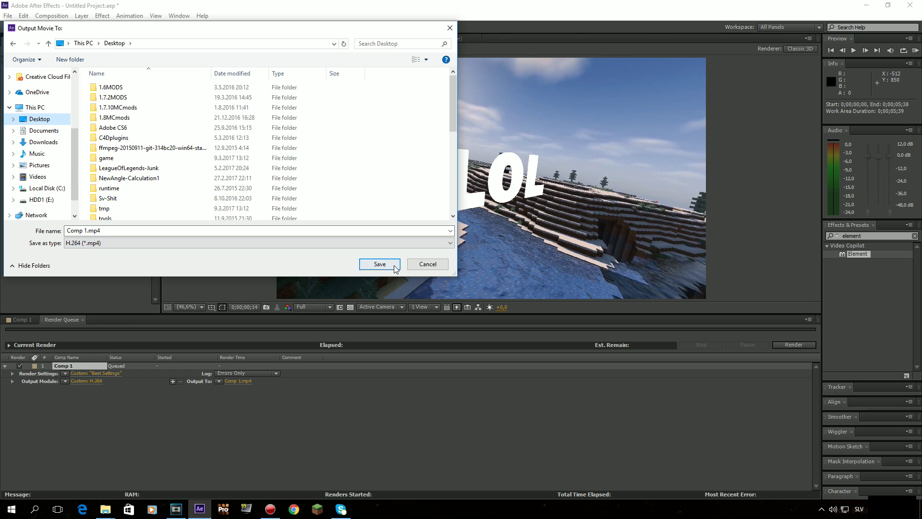
pyautogui.click(380, 263)
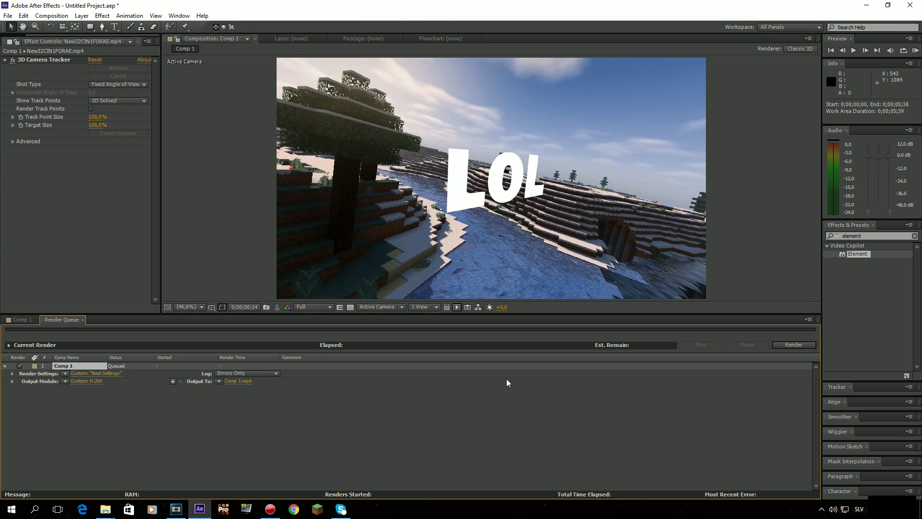
# Start rendering the queued Comp 1 to Comp 1.mp4.
pyautogui.click(793, 345)
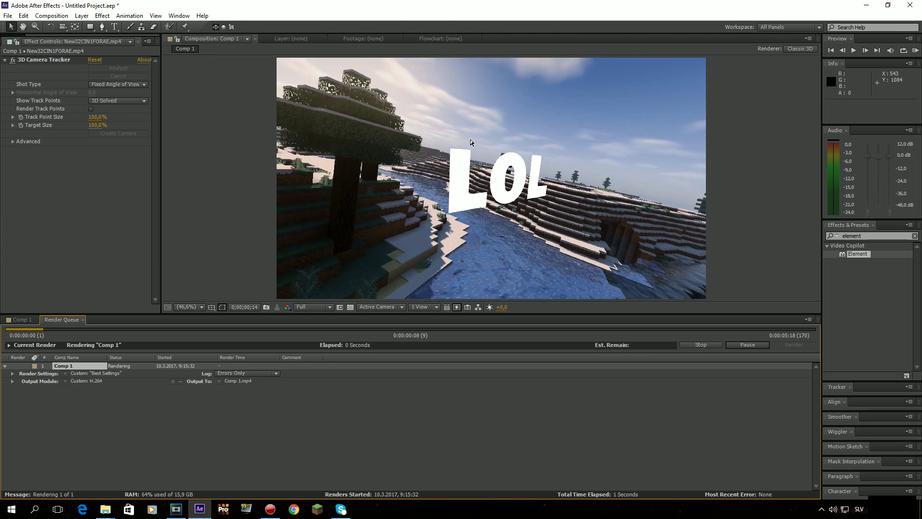